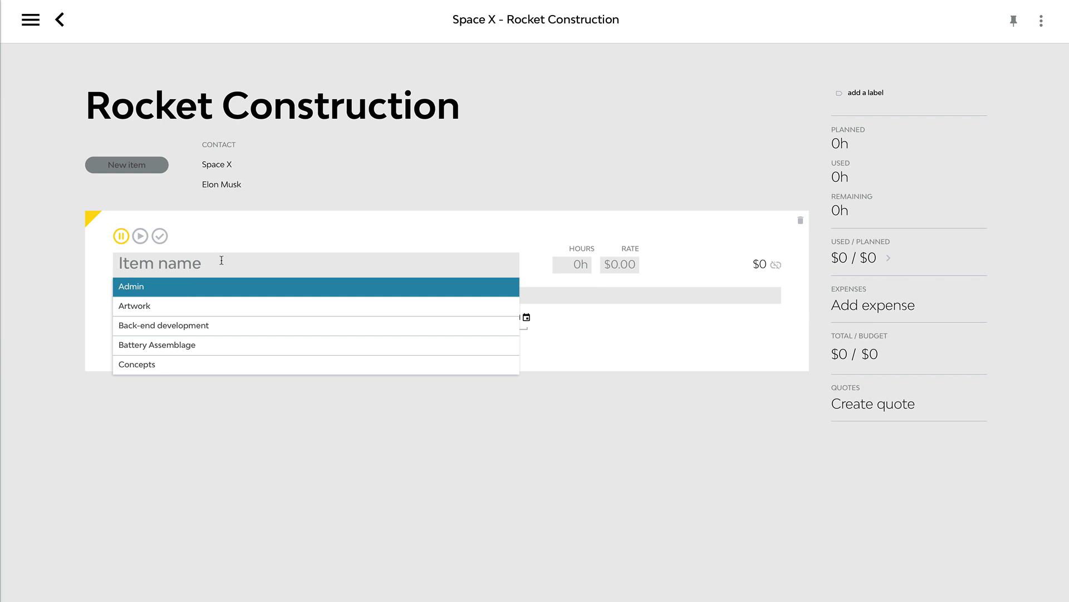
# Step: Name the new Rocket Construction item Painting, plan 200 hours at the $100 rate, and set the item in progress
pyautogui.write('Paint')
pyautogui.click(165, 285)
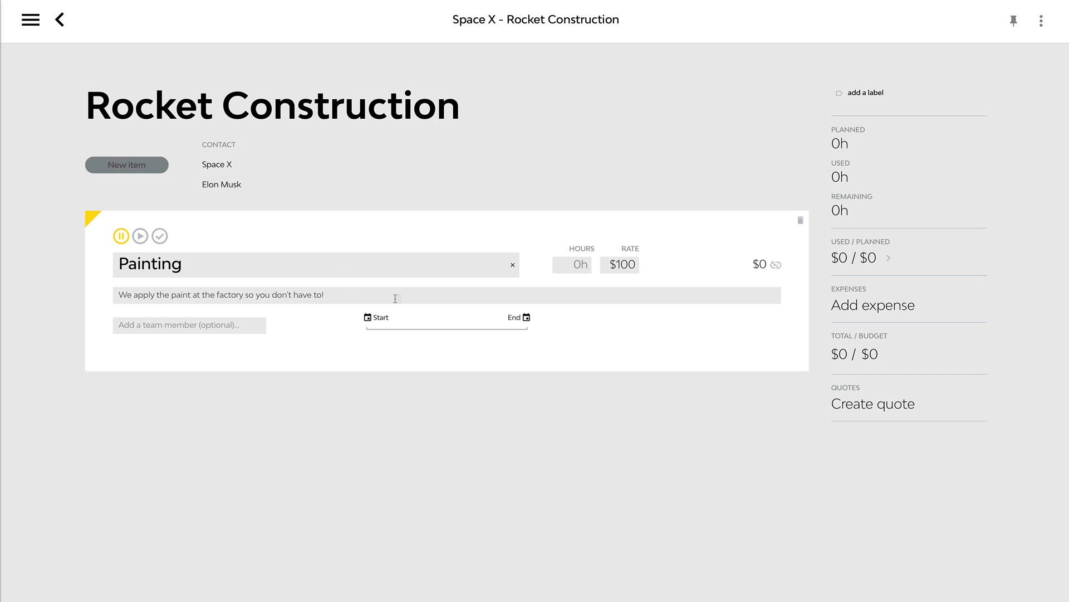
pyautogui.doubleClick(619, 264)
pyautogui.click(588, 266)
pyautogui.write('200')
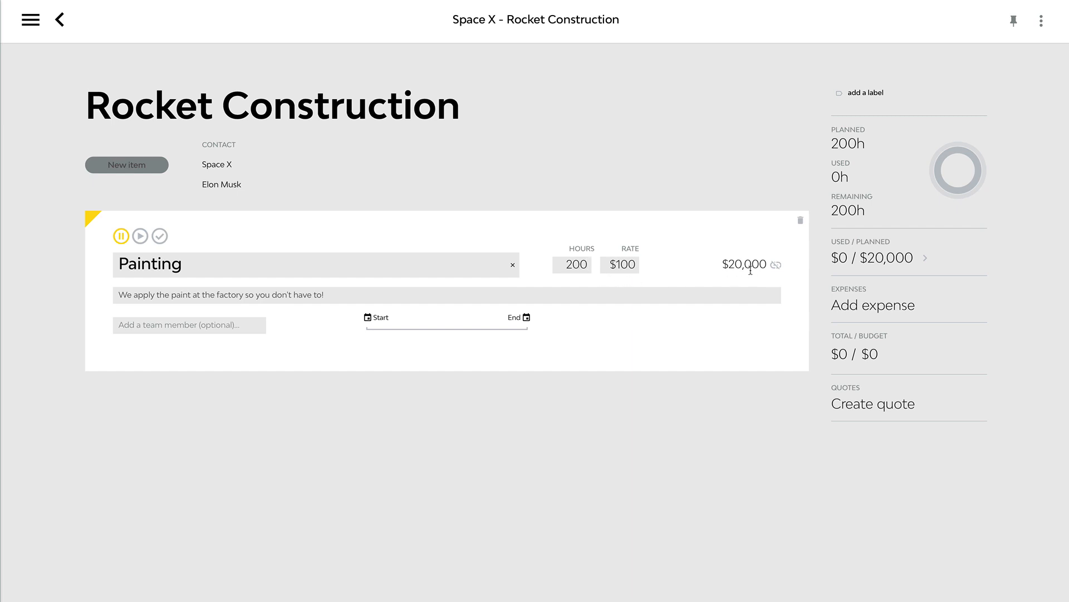
pyautogui.click(140, 237)
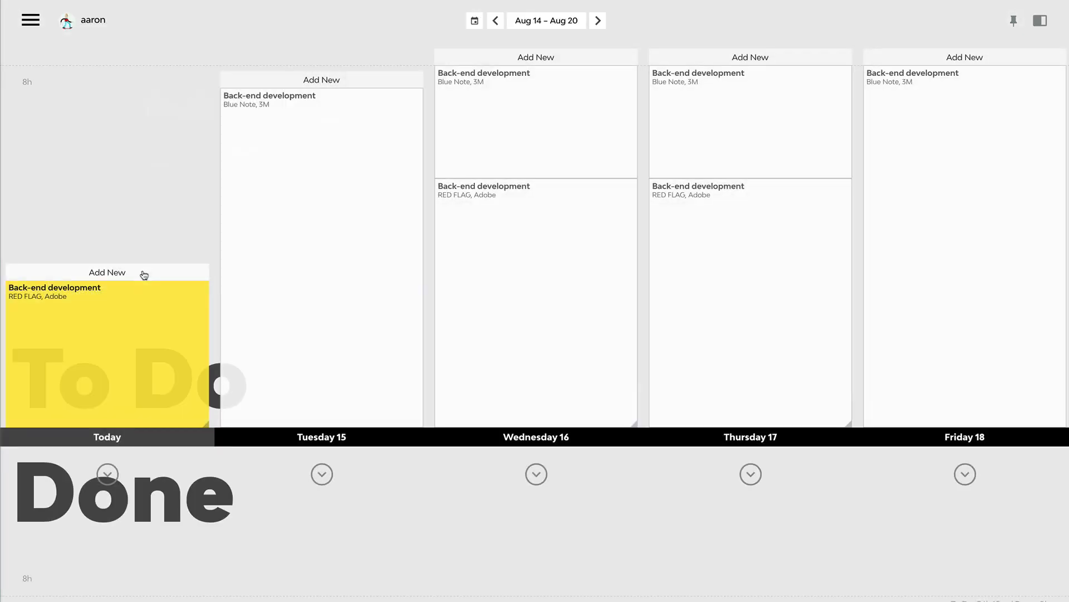
# Step: Create a 1-hour task for today on the Rocket Construction job, using its Painting item
pyautogui.click(142, 272)
pyautogui.click(526, 152)
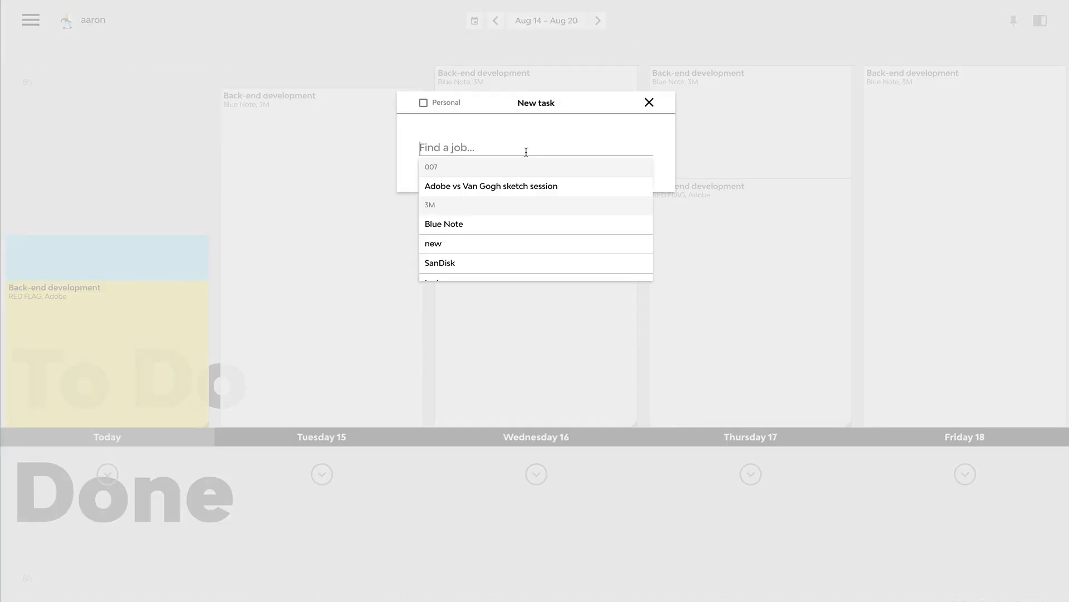
pyautogui.write('rock')
pyautogui.click(504, 189)
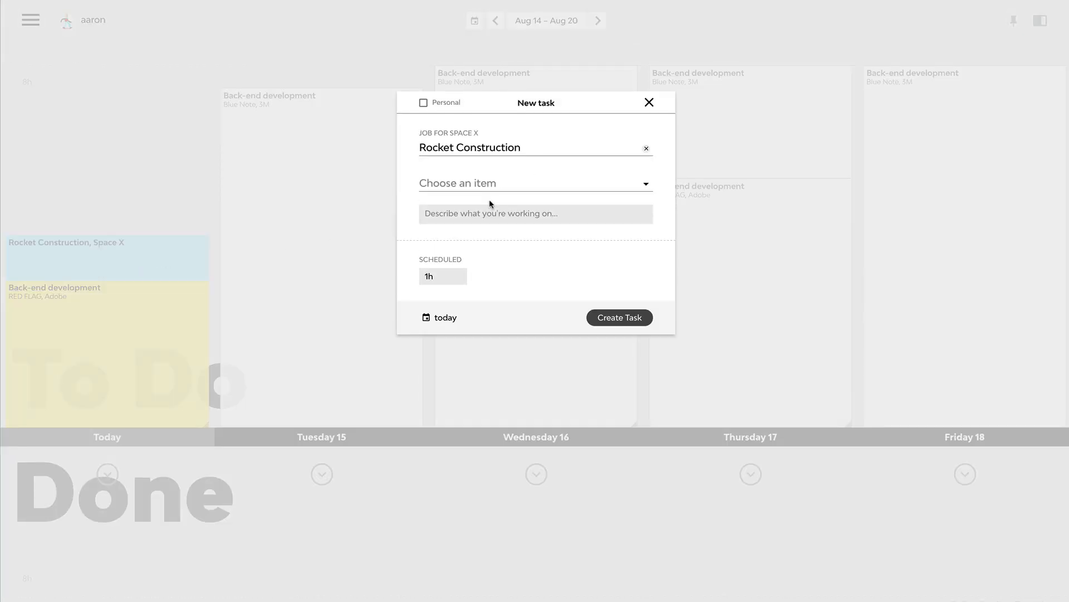
pyautogui.click(492, 185)
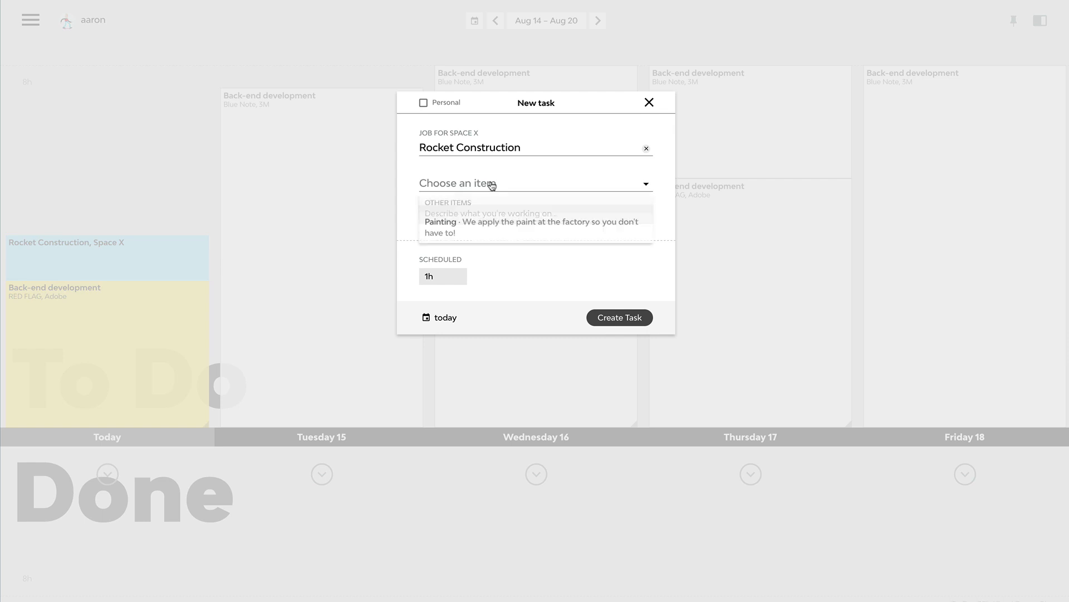
pyautogui.click(531, 232)
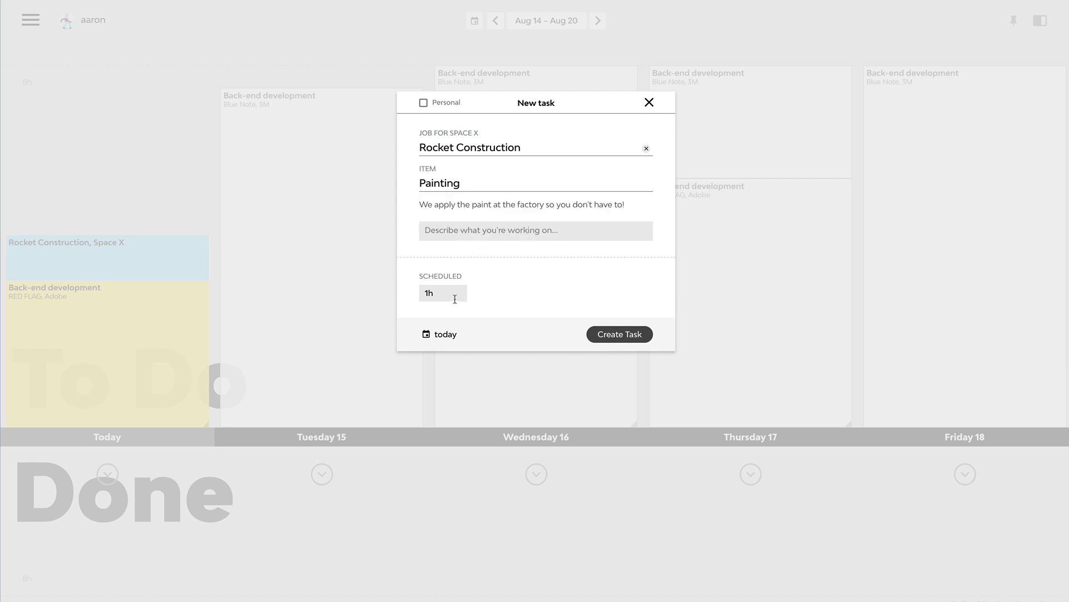
pyautogui.press('Return')
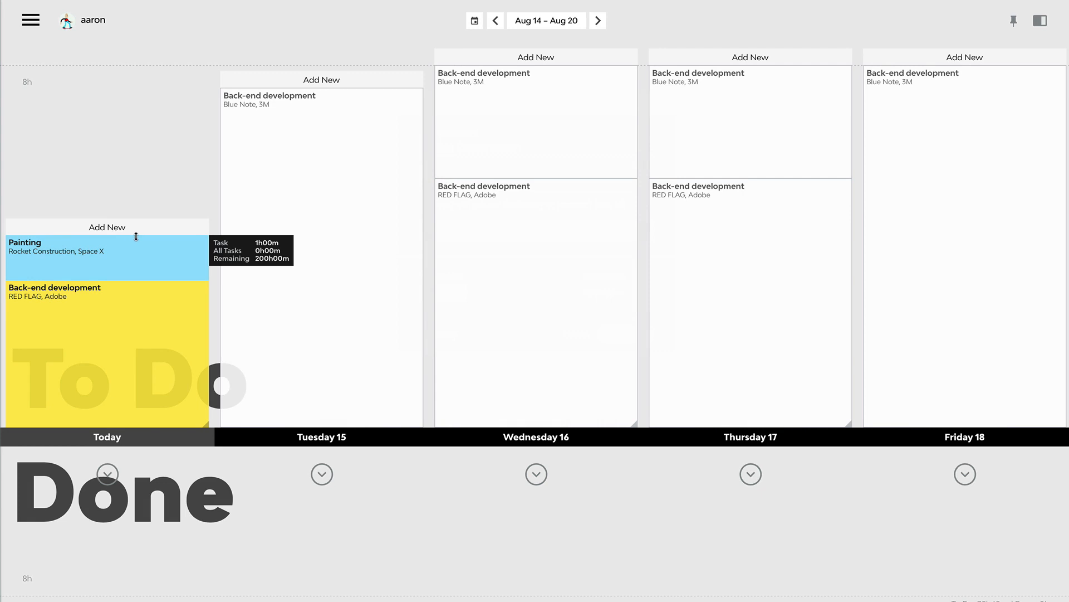
# Step: Extend today's Painting task to 4 hours and mark it as done
pyautogui.moveTo(136, 234); pyautogui.dragTo(147, 101)
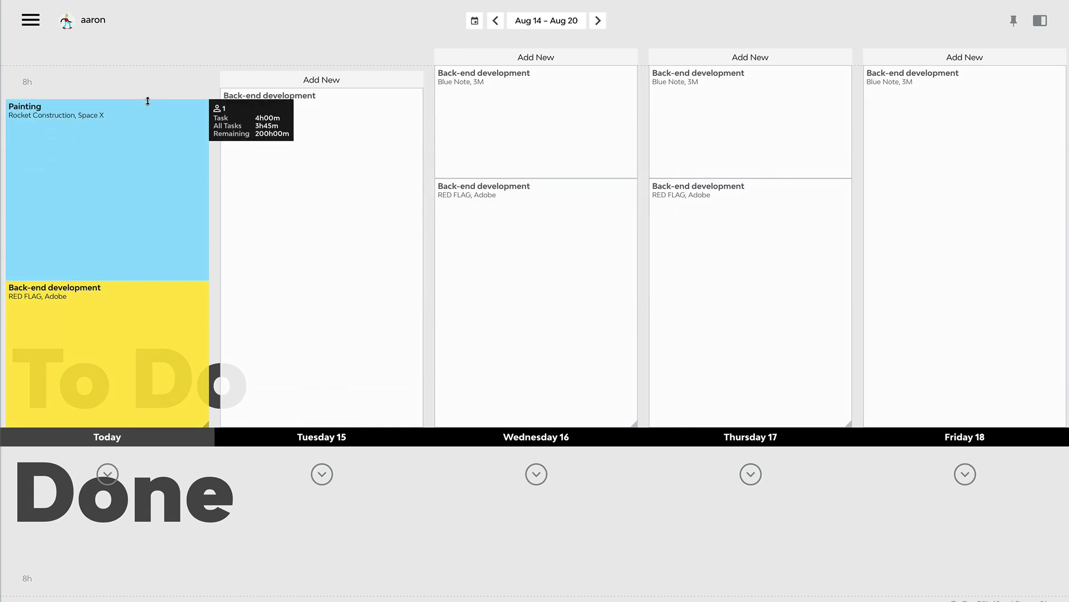
pyautogui.moveTo(128, 175)
pyautogui.mouseDown()
pyautogui.moveTo(143, 494)
pyautogui.moveTo(210, 502)
pyautogui.mouseUp()
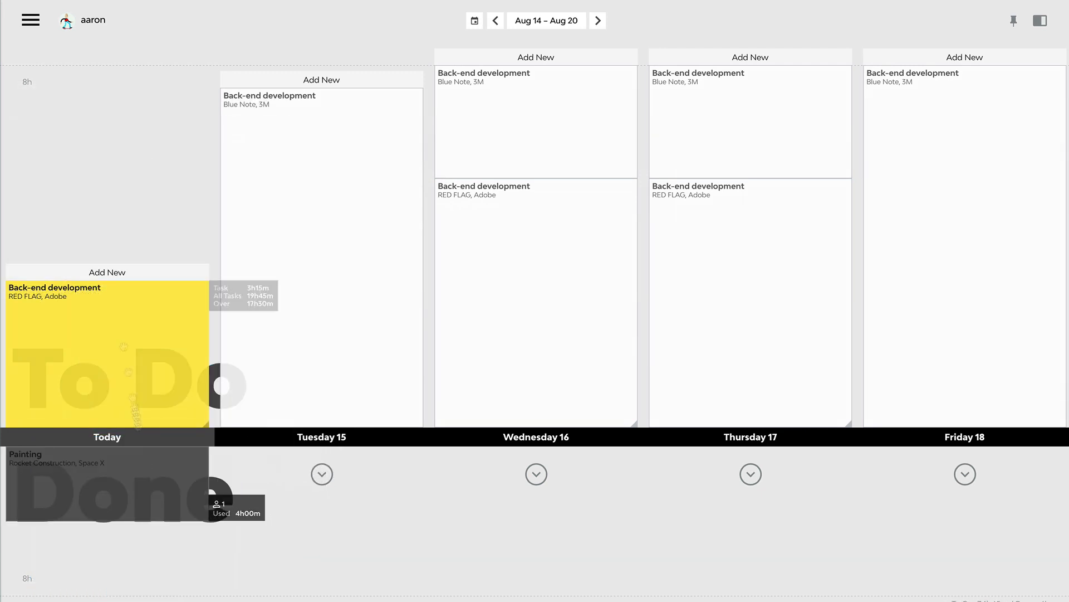
# Step: Reopen the Rocket Construction job and add two more team members to the Painting item
pyautogui.click(30, 20)
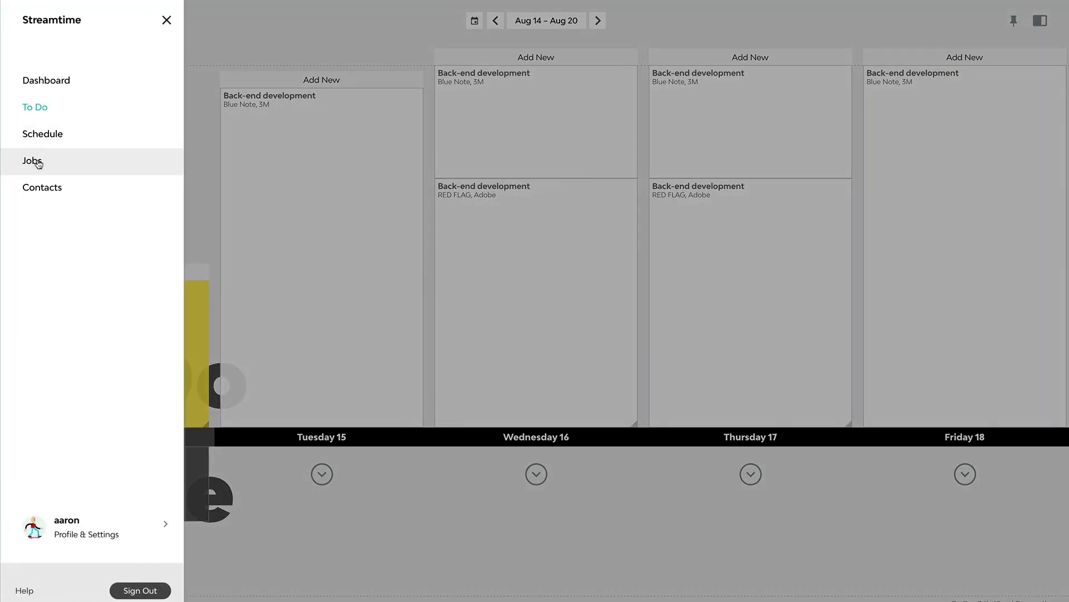
pyautogui.click(66, 161)
pyautogui.click(152, 185)
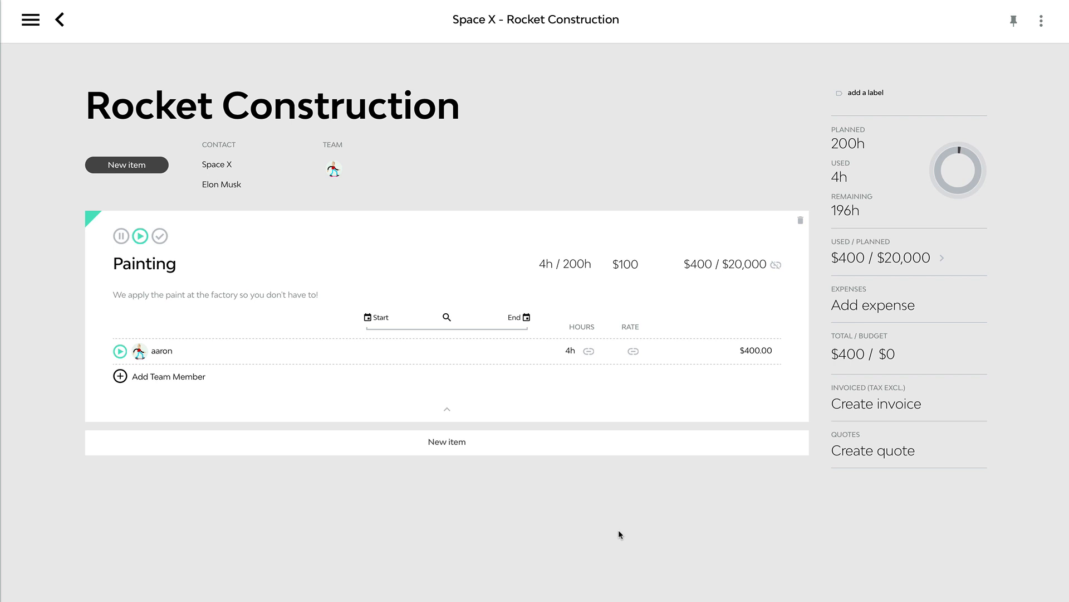
pyautogui.click(195, 377)
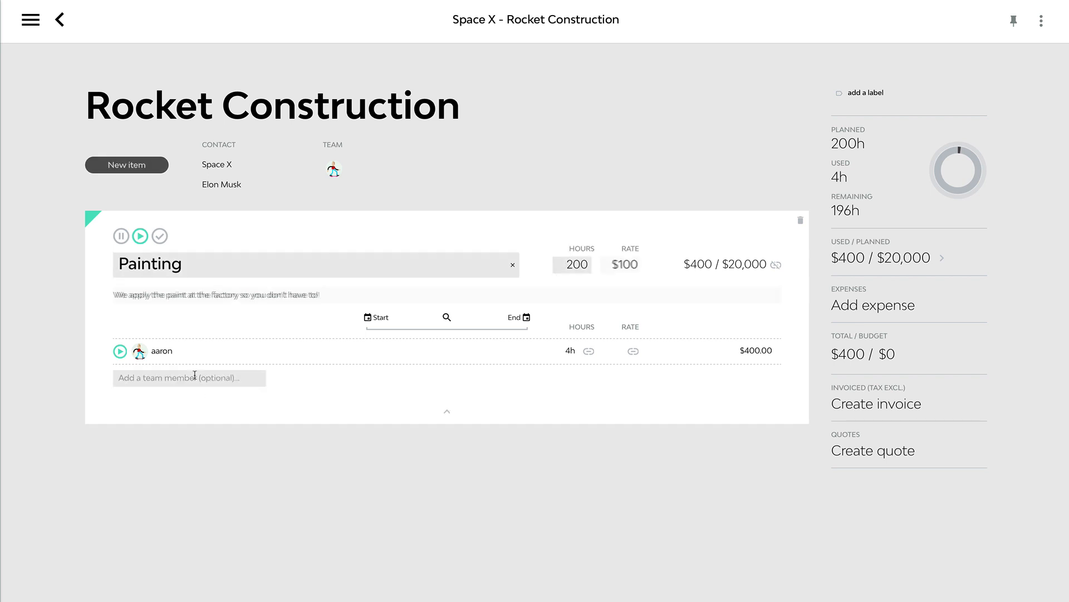
pyautogui.click(189, 435)
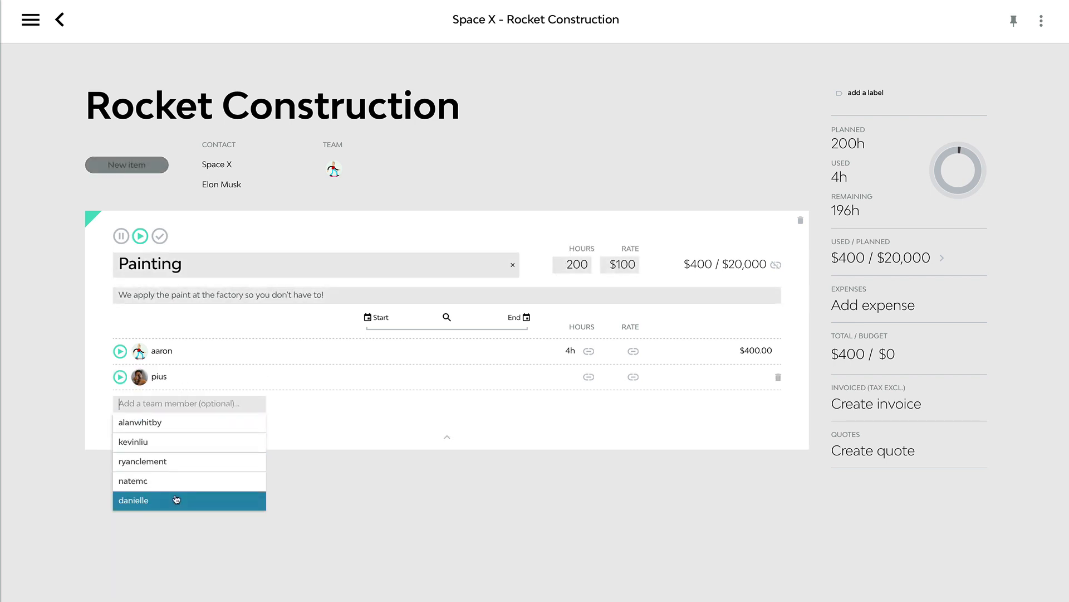
pyautogui.click(174, 499)
pyautogui.click(390, 512)
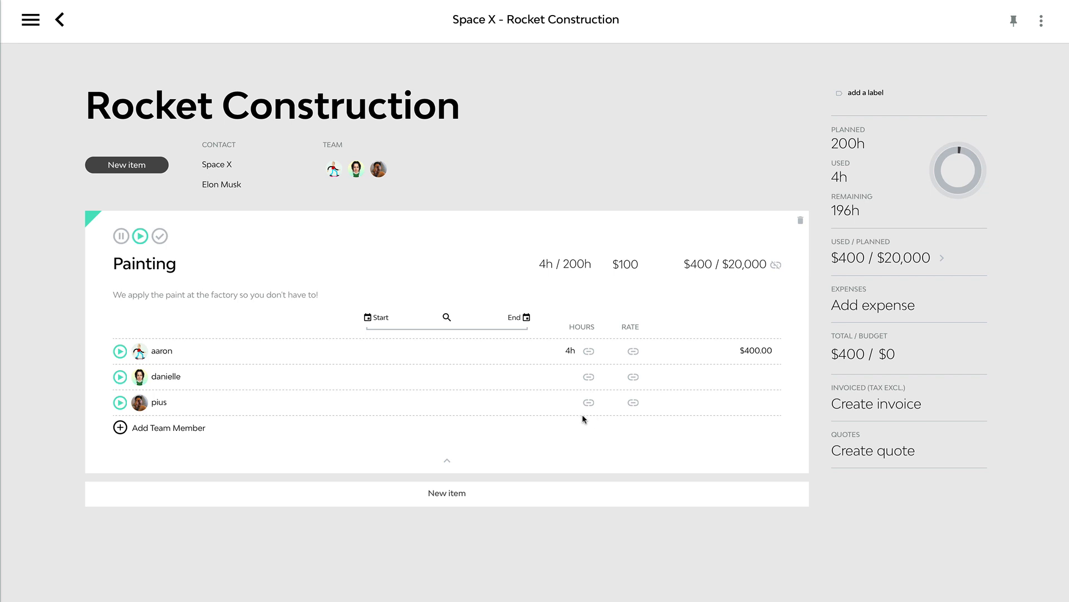
# Step: Plan the Painting hours per team member: 100 for the first and 50 for each of the other two
pyautogui.click(590, 349)
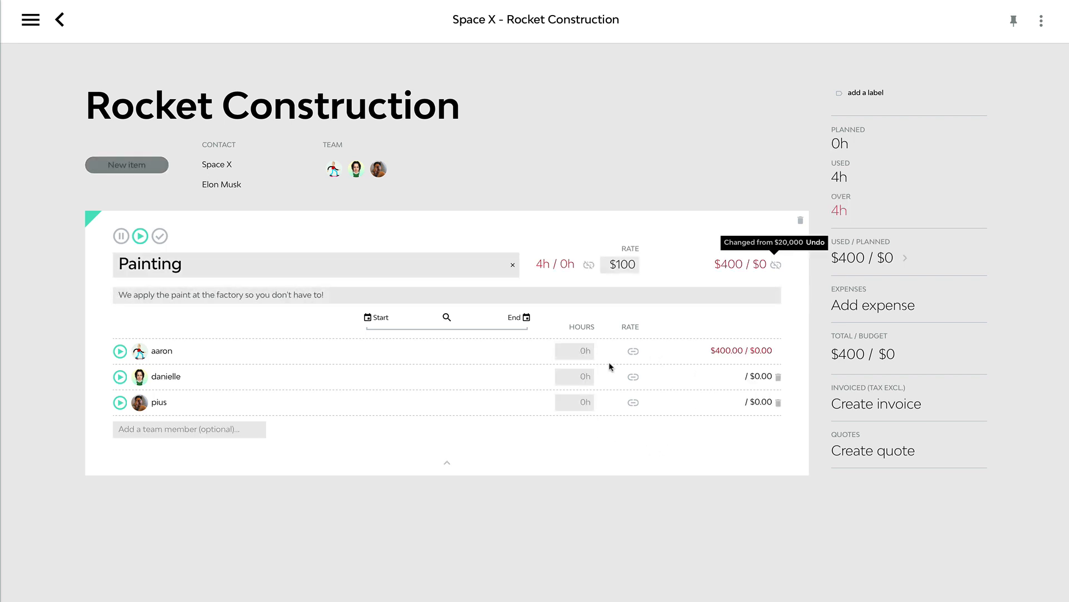
pyautogui.write('100')
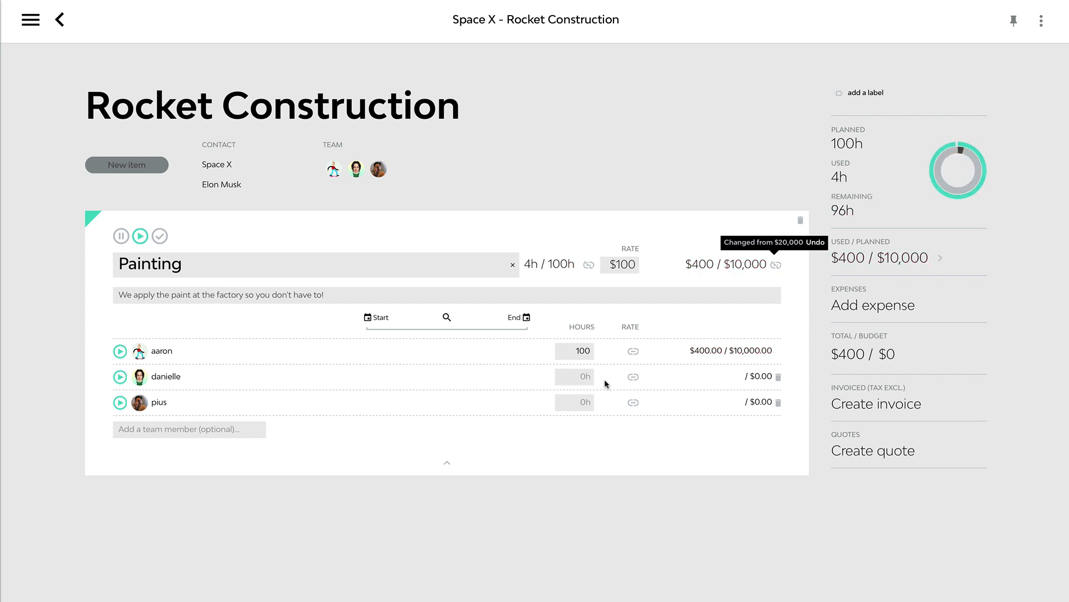
pyautogui.click(581, 378)
pyautogui.write('50')
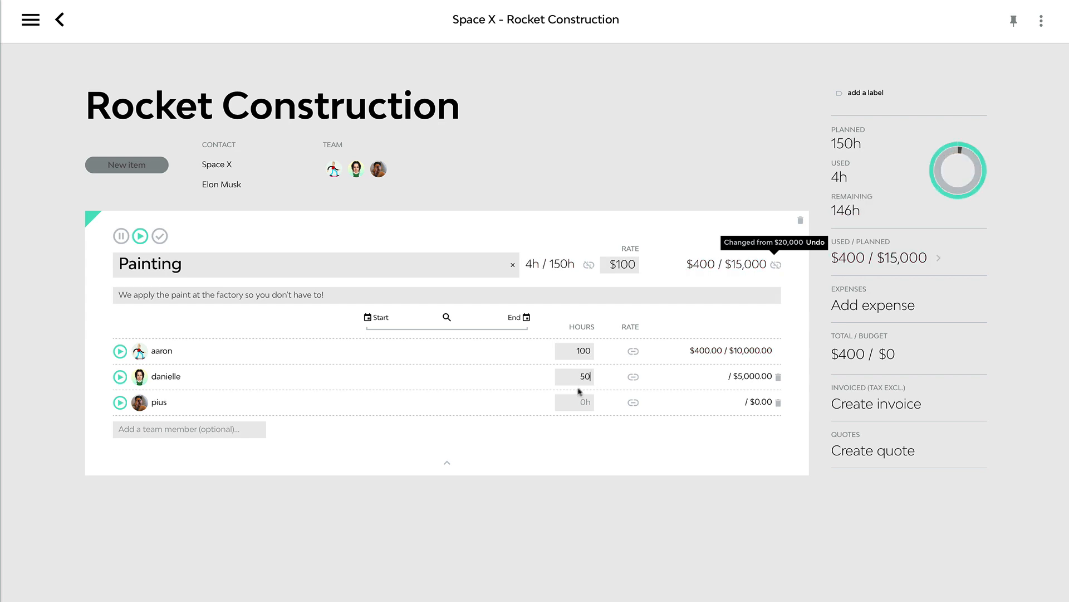
pyautogui.click(575, 401)
pyautogui.write('50')
pyautogui.press('Return')
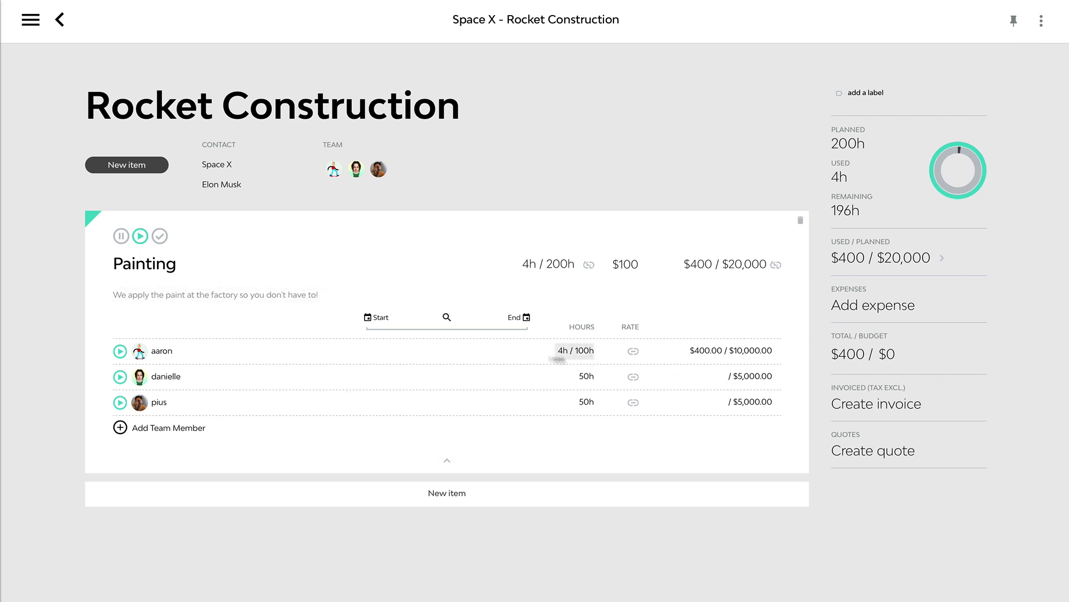
# Step: Go to the To Do schedule and place the scheduled Painting item on today
pyautogui.click(31, 20)
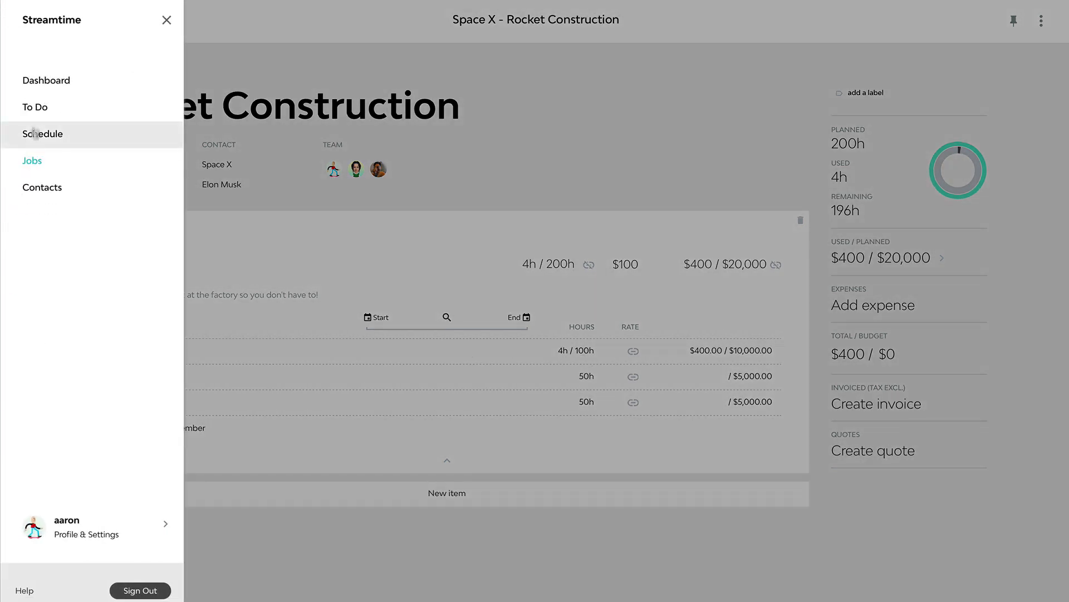
pyautogui.click(37, 108)
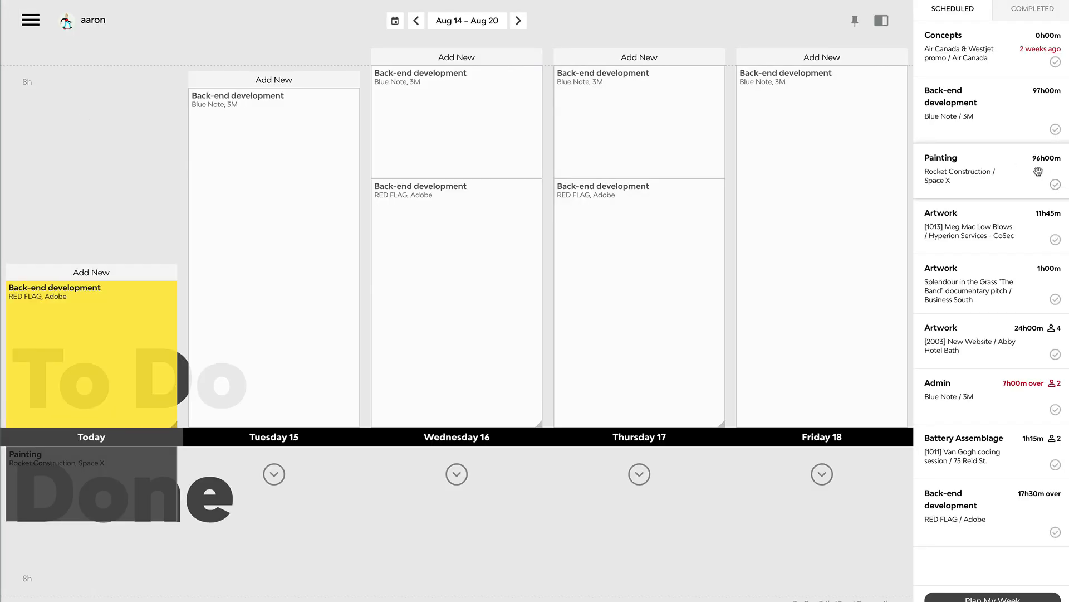
pyautogui.moveTo(1038, 171)
pyautogui.mouseDown()
pyautogui.moveTo(539, 219)
pyautogui.moveTo(111, 212)
pyautogui.moveTo(136, 232)
pyautogui.moveTo(91, 186)
pyautogui.moveTo(182, 376)
pyautogui.moveTo(87, 579)
pyautogui.moveTo(102, 525)
pyautogui.moveTo(100, 189)
pyautogui.mouseUp()
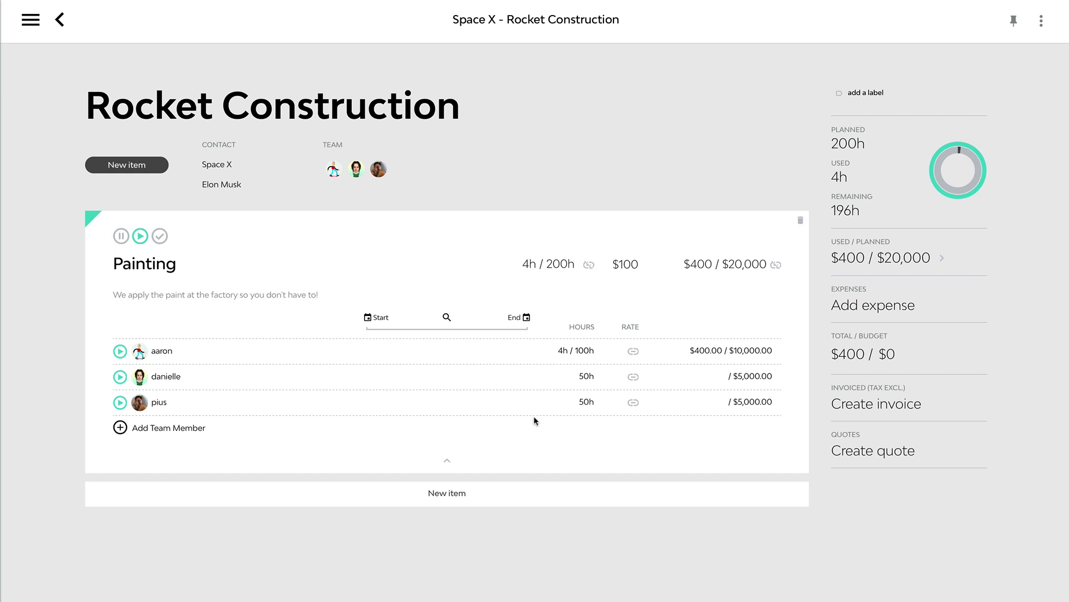
# Step: Switch the Painting item from a single rate to individual team-member rates of $180, $100 and $320
pyautogui.click(633, 352)
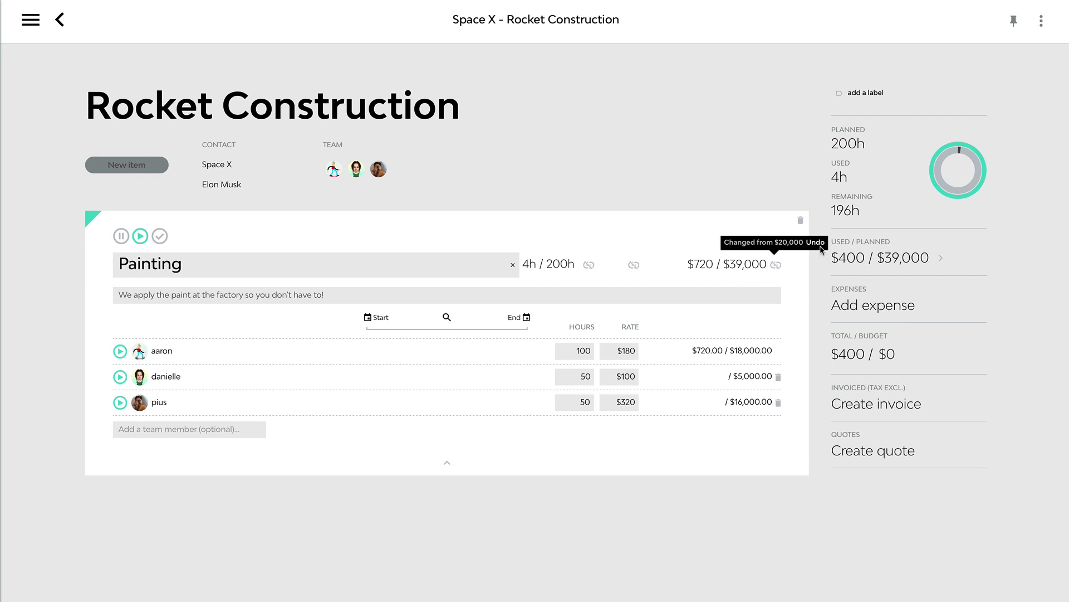
pyautogui.click(621, 523)
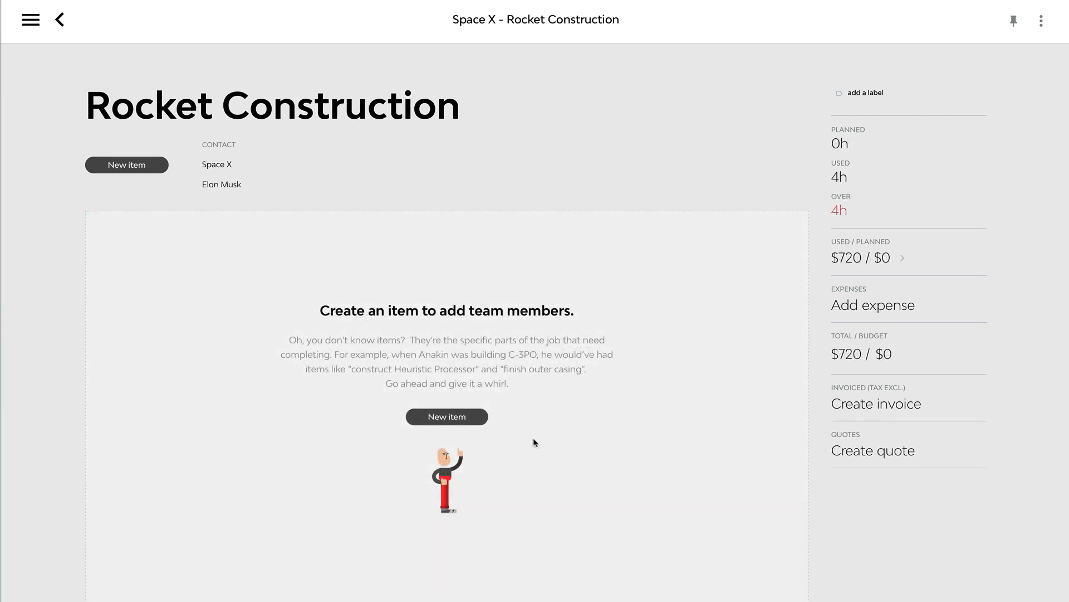
# Step: Add a new Painting item to the empty job and give it a fixed total of $50,000
pyautogui.click(473, 423)
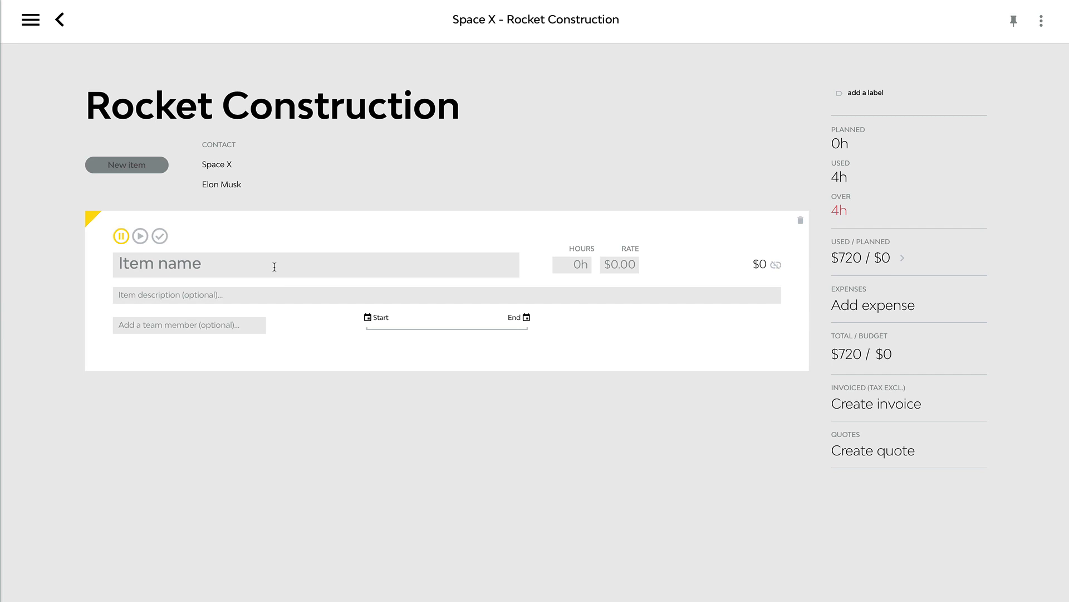
pyautogui.click(274, 267)
pyautogui.write('pai')
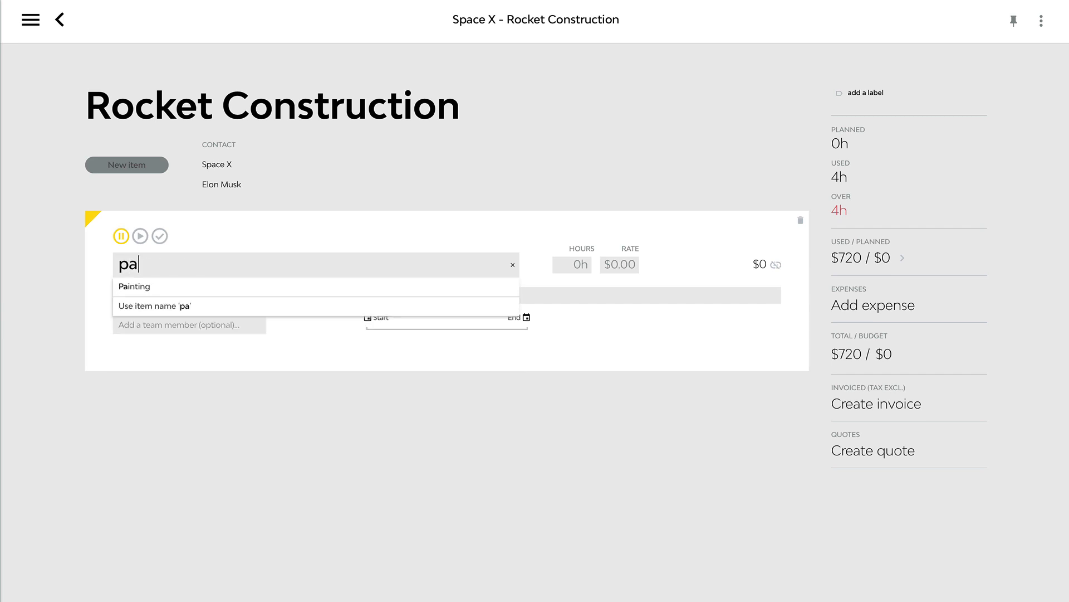
pyautogui.press('BackSpace')
pyautogui.click(252, 285)
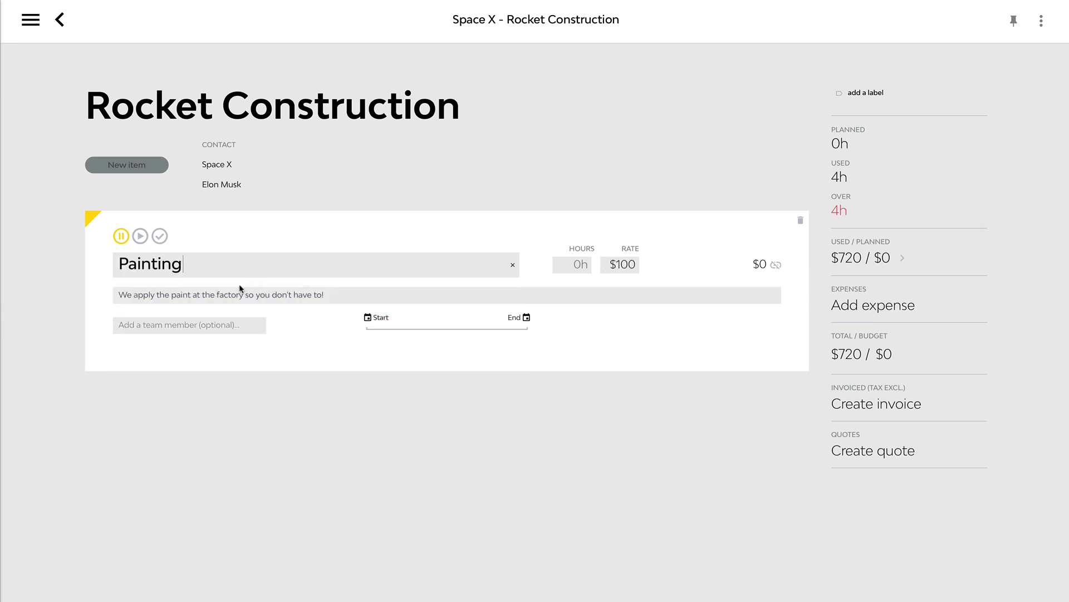
pyautogui.click(775, 264)
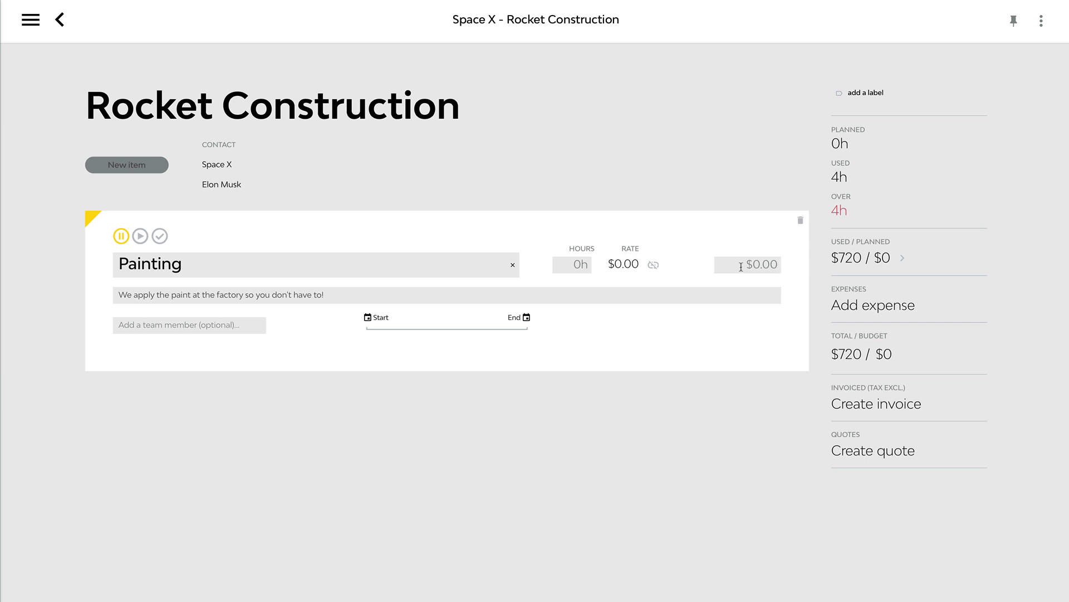
pyautogui.click(741, 266)
pyautogui.write('500000')
pyautogui.click(700, 475)
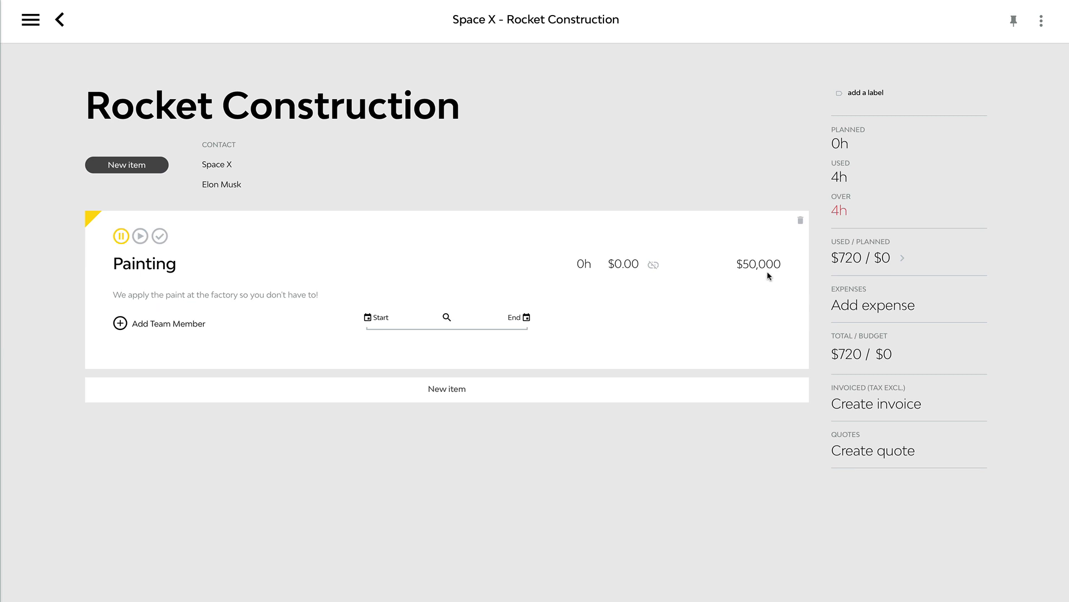
# Step: Add three team members to the fixed-price Painting item and set the item in progress
pyautogui.click(167, 323)
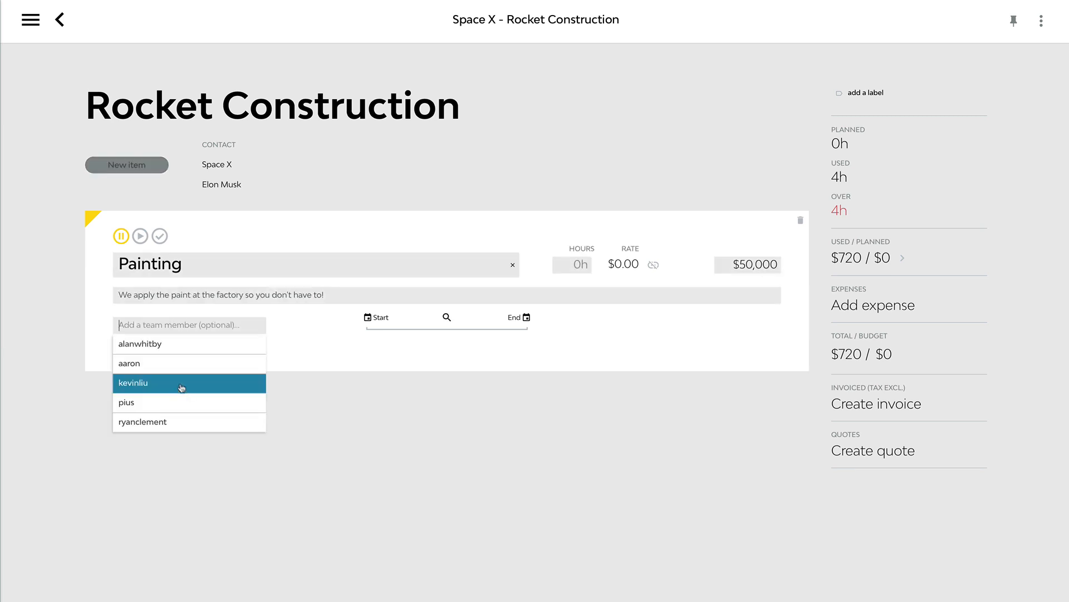
pyautogui.click(166, 364)
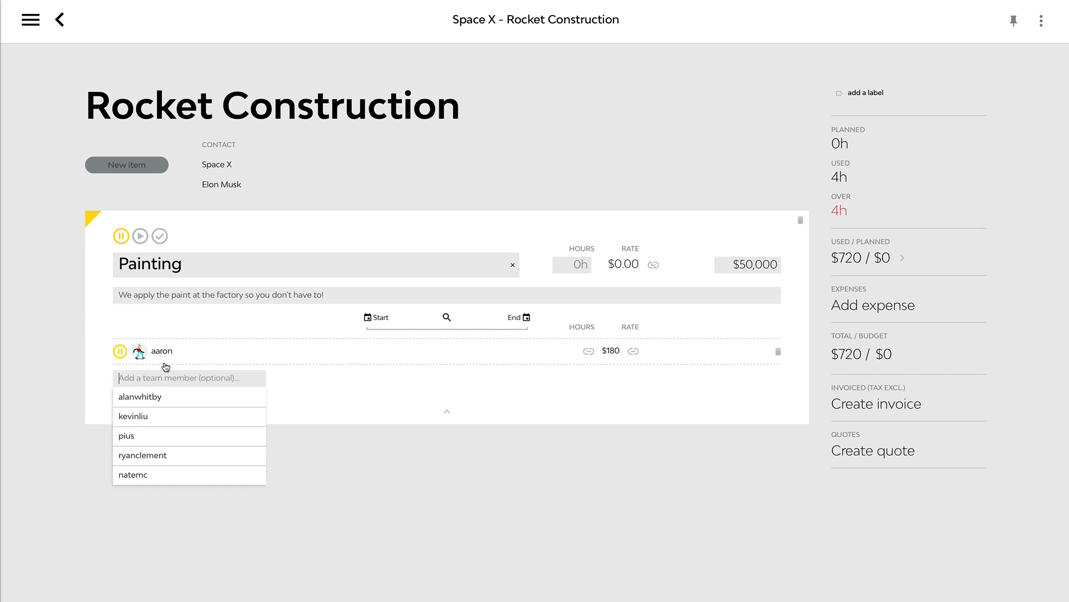
pyautogui.click(163, 437)
pyautogui.click(163, 501)
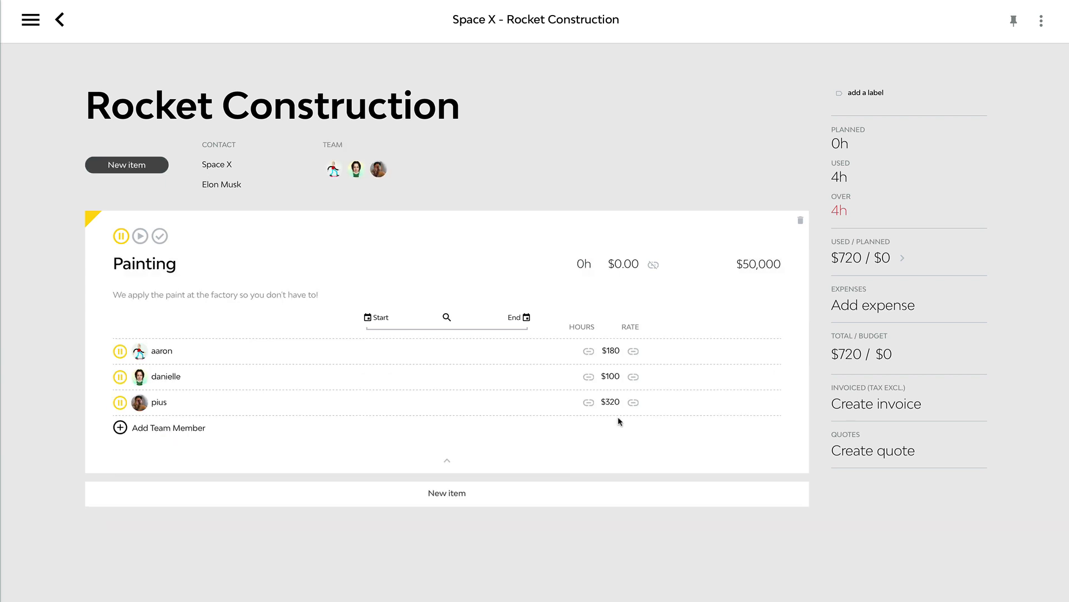
pyautogui.click(140, 236)
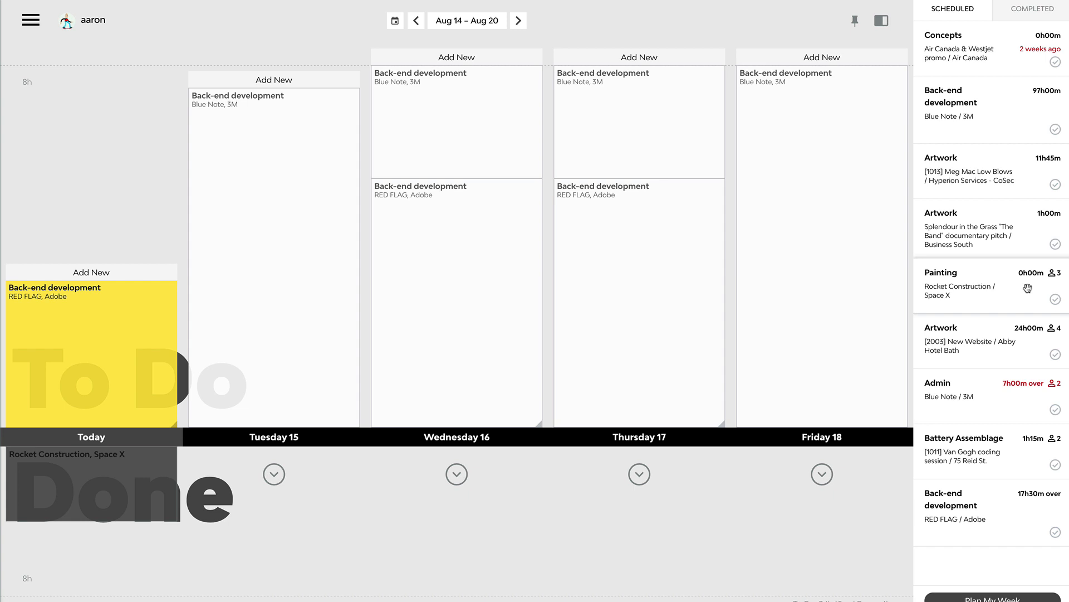
# Step: Schedule the shared Painting item on today for 4 hours and mark that task as done
pyautogui.moveTo(1025, 288)
pyautogui.mouseDown()
pyautogui.moveTo(138, 243)
pyautogui.moveTo(118, 104)
pyautogui.mouseUp()
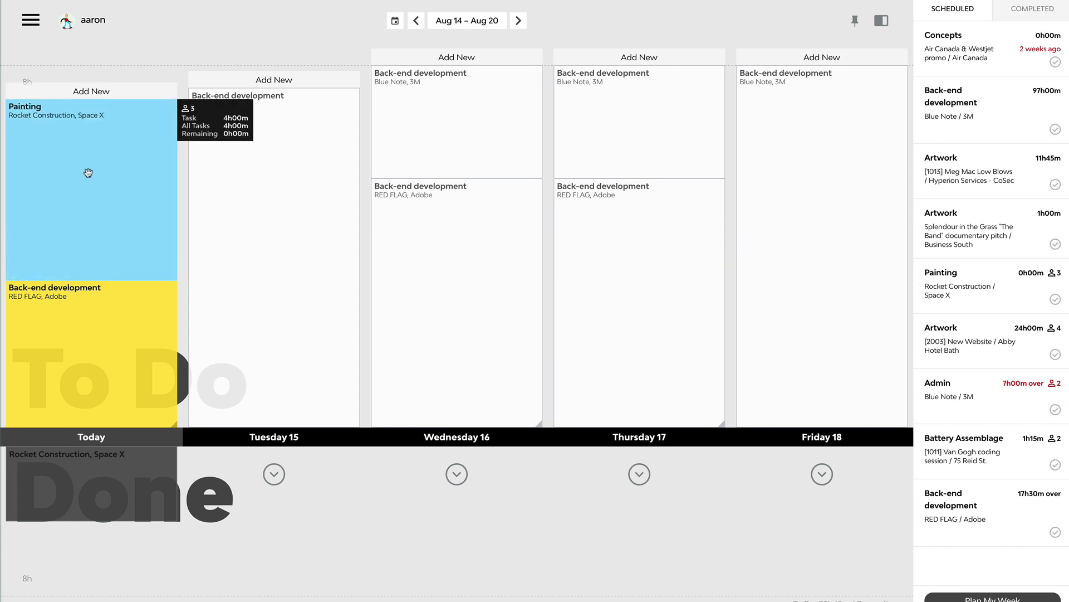
pyautogui.moveTo(85, 172)
pyautogui.mouseDown()
pyautogui.moveTo(184, 523)
pyautogui.moveTo(150, 560)
pyautogui.mouseUp()
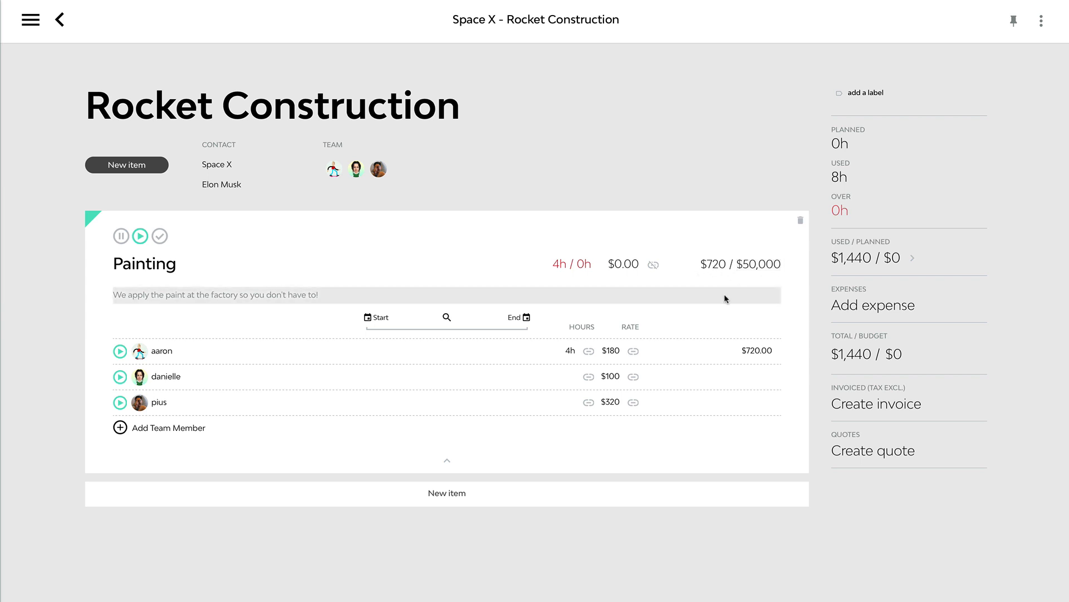
# Step: Set the fixed-price Painting item's shared planned hours to 200, keeping its $50,000 total
pyautogui.click(581, 264)
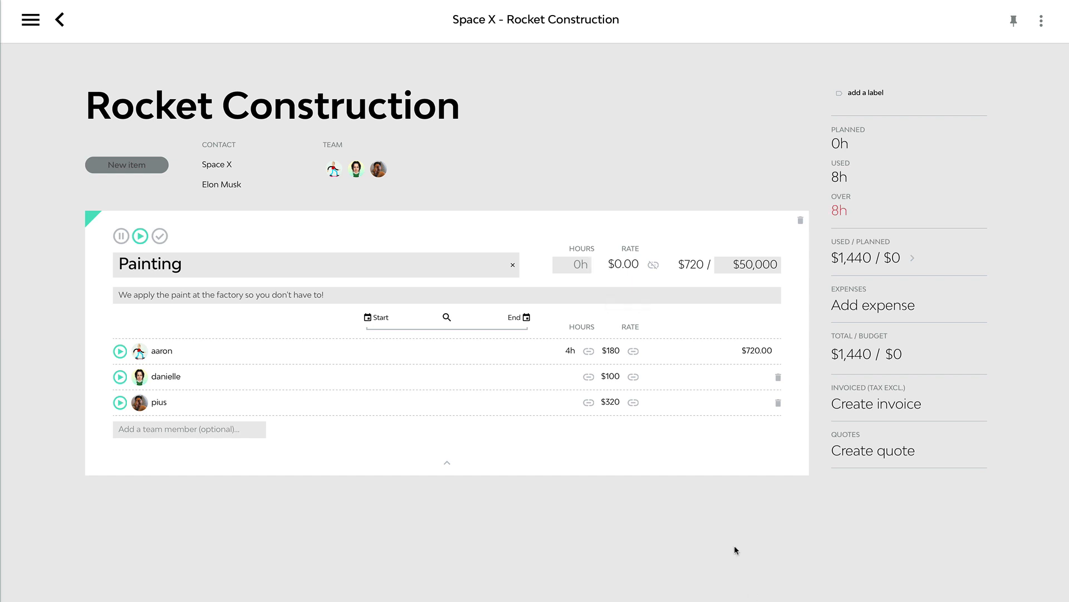
pyautogui.write('200')
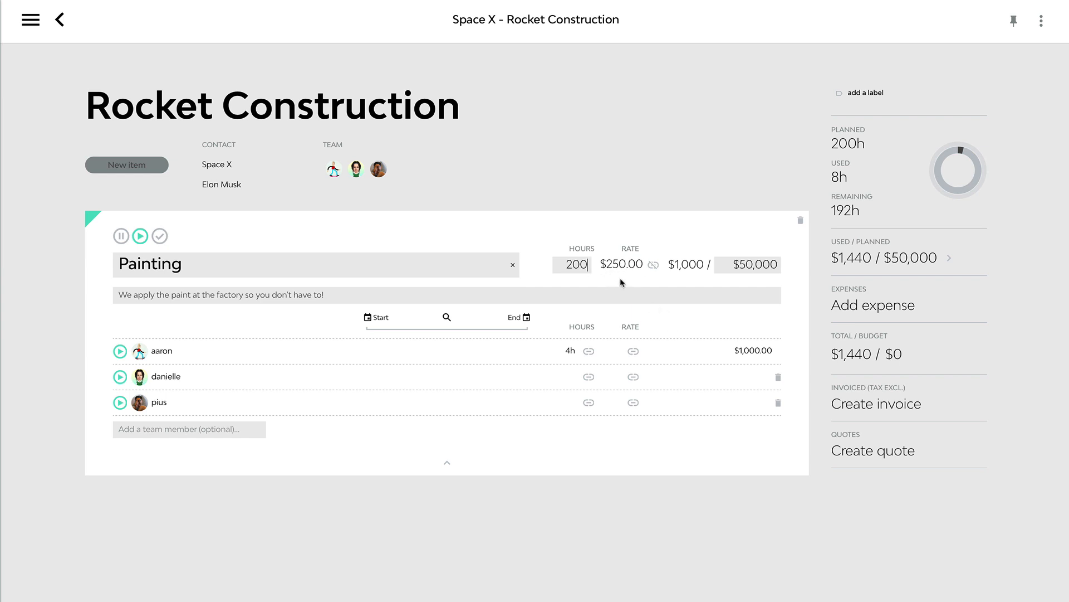
pyautogui.click(741, 266)
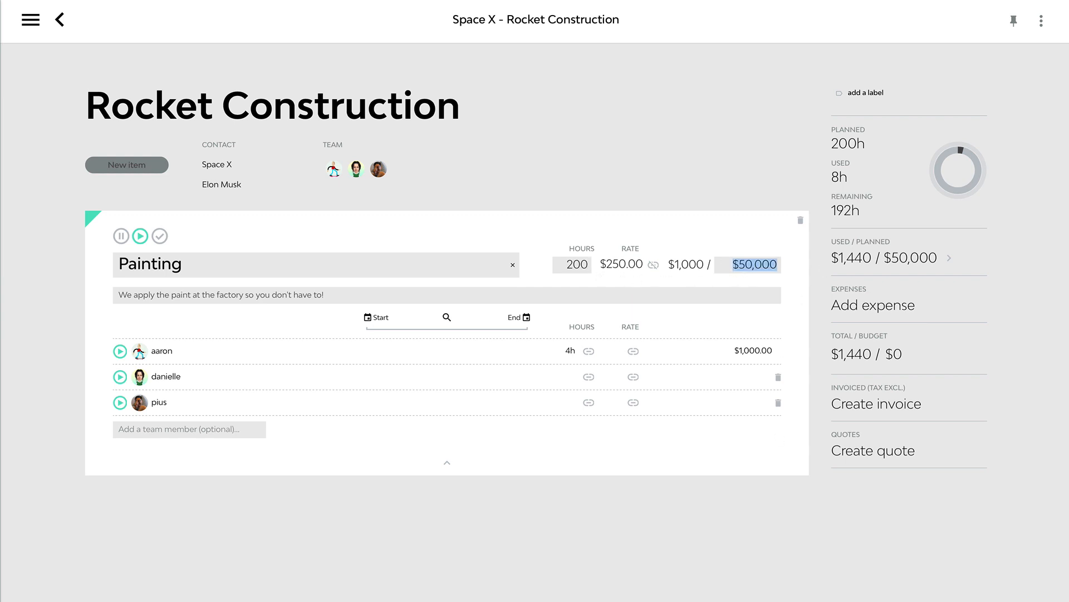
pyautogui.click(799, 568)
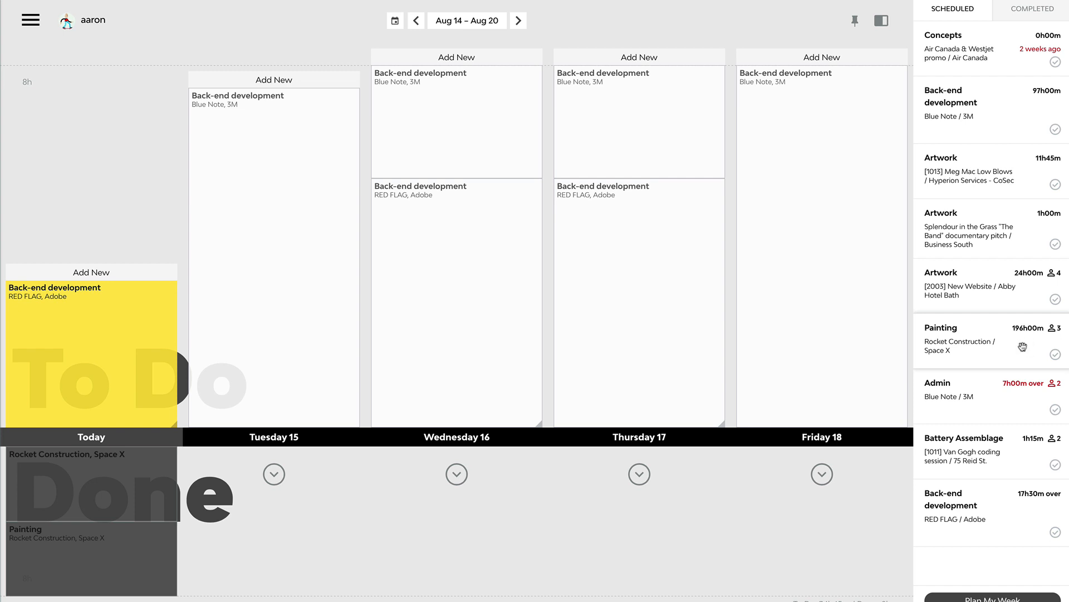
# Step: Schedule the shared Painting item from Rocket Construction on today and mark that task as done
pyautogui.moveTo(1023, 345)
pyautogui.mouseDown()
pyautogui.moveTo(624, 287)
pyautogui.moveTo(493, 285)
pyautogui.moveTo(159, 233)
pyautogui.moveTo(162, 243)
pyautogui.moveTo(143, 129)
pyautogui.mouseUp()
pyautogui.moveTo(91, 192)
pyautogui.mouseDown()
pyautogui.moveTo(99, 213)
pyautogui.moveTo(79, 513)
pyautogui.mouseUp()
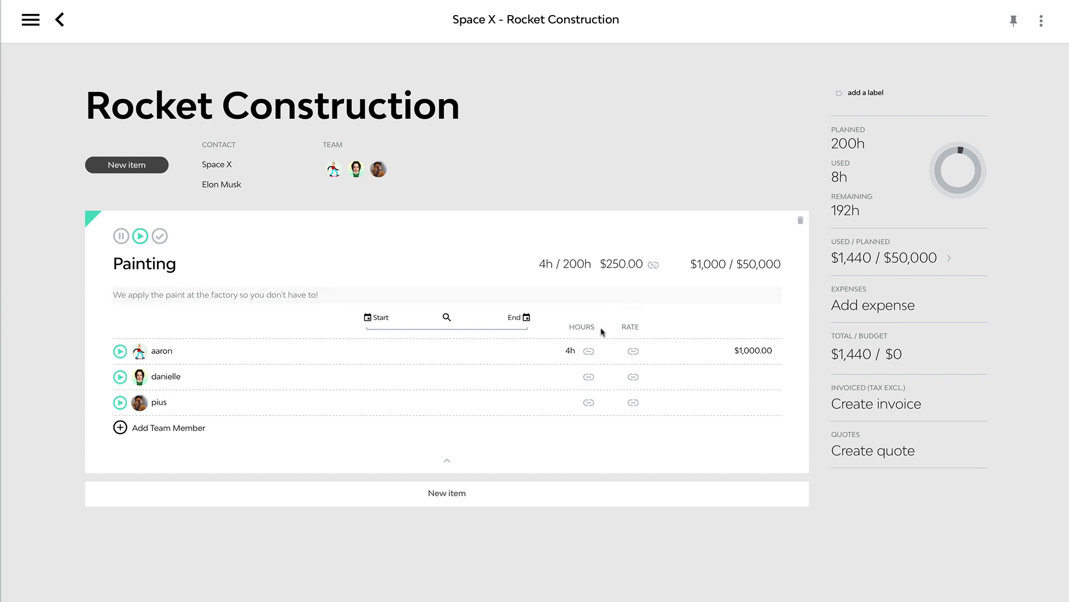
# Step: Switch the Painting item to individual planned hours, giving the three team members 100, 50 and 50 hours in list order
pyautogui.click(590, 352)
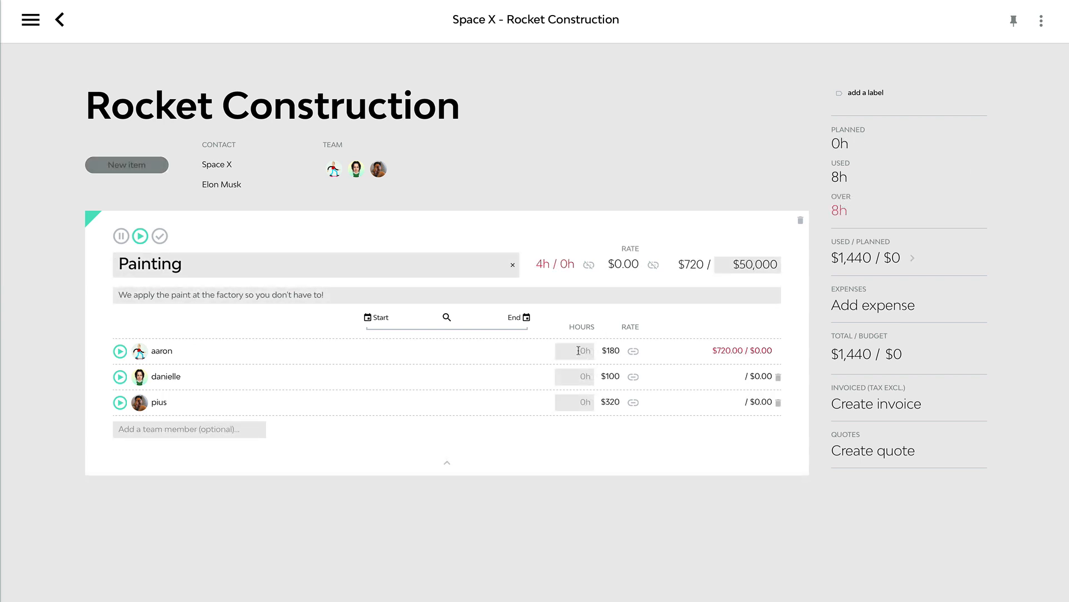
pyautogui.write('100')
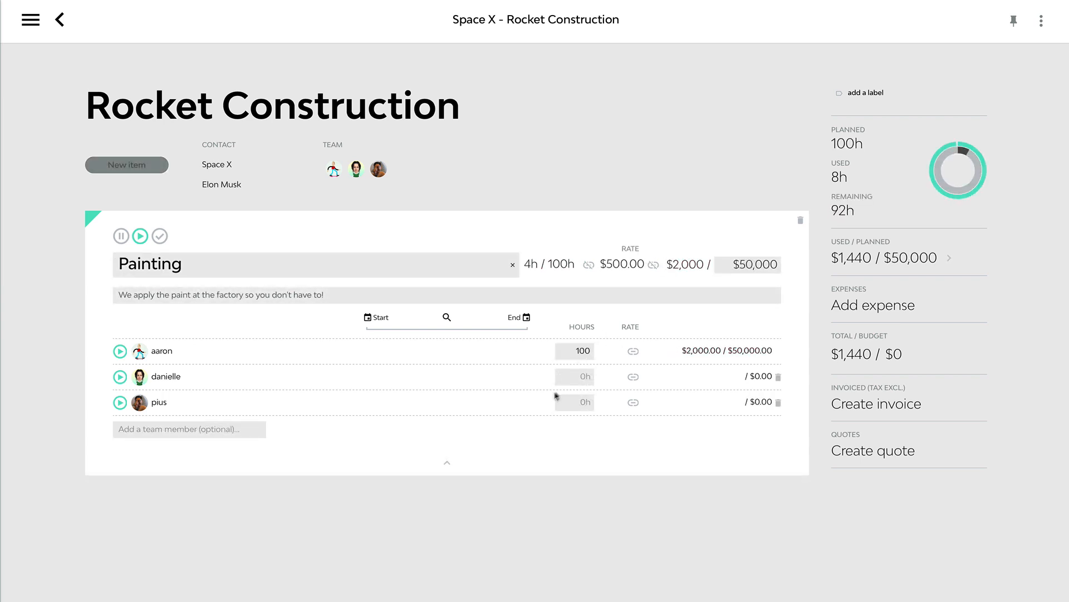
pyautogui.click(578, 376)
pyautogui.write('50')
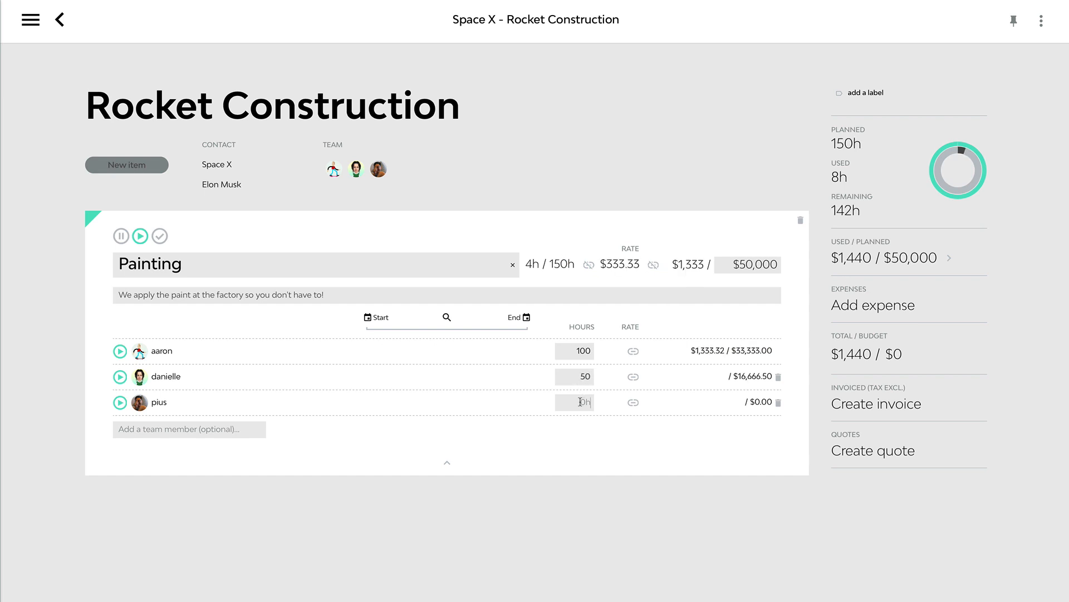
pyautogui.write('50')
pyautogui.press('Return')
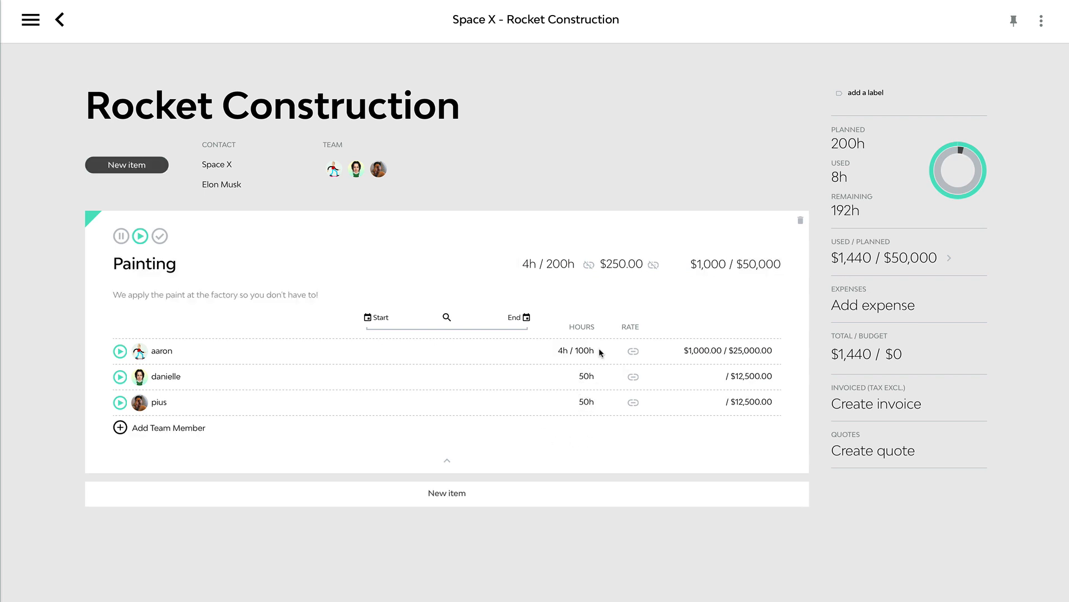